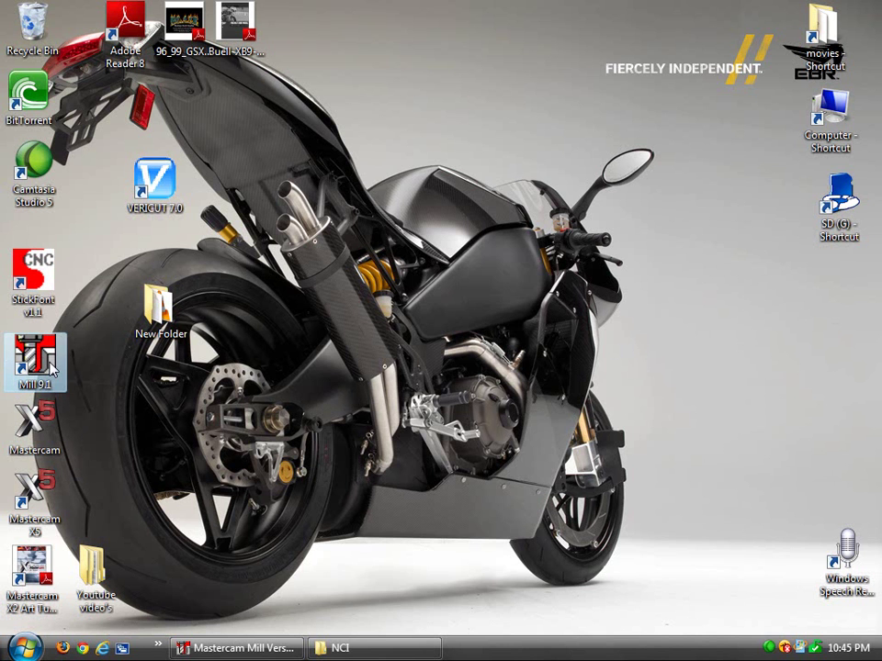
Step: Switch to Mastercam Mill and set the post processing of the Surface Finish Constant Scallop operation to save an NCI file instead of an NC file
{"action": "left_click", "coordinate": [250, 647]}
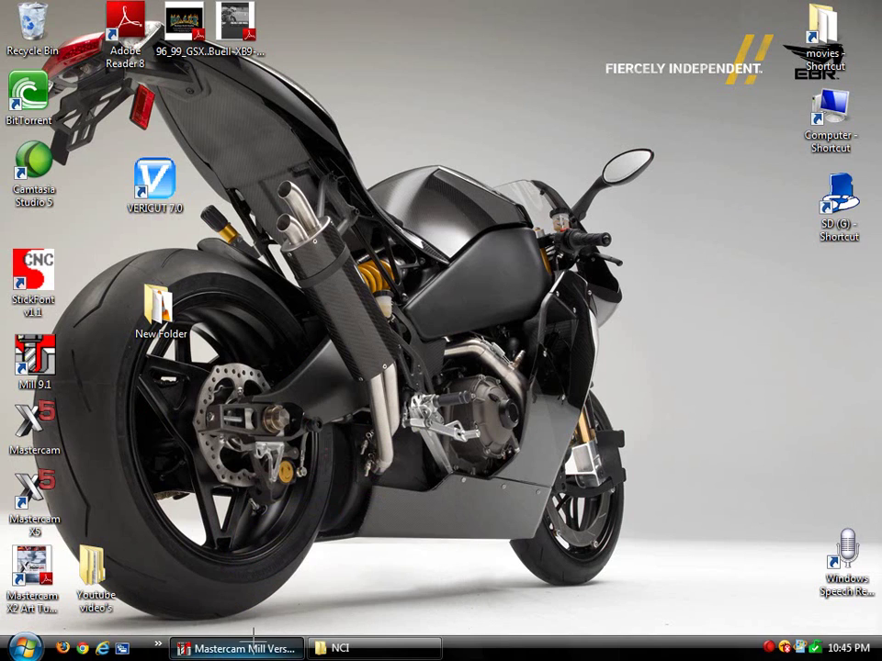
{"action": "left_click", "coordinate": [248, 648]}
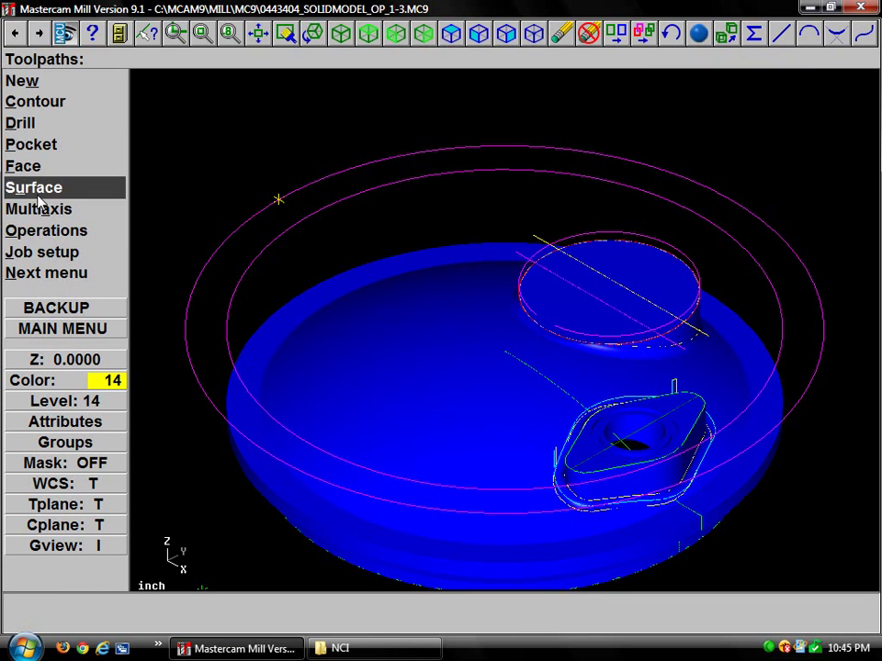
{"action": "left_click", "coordinate": [26, 233]}
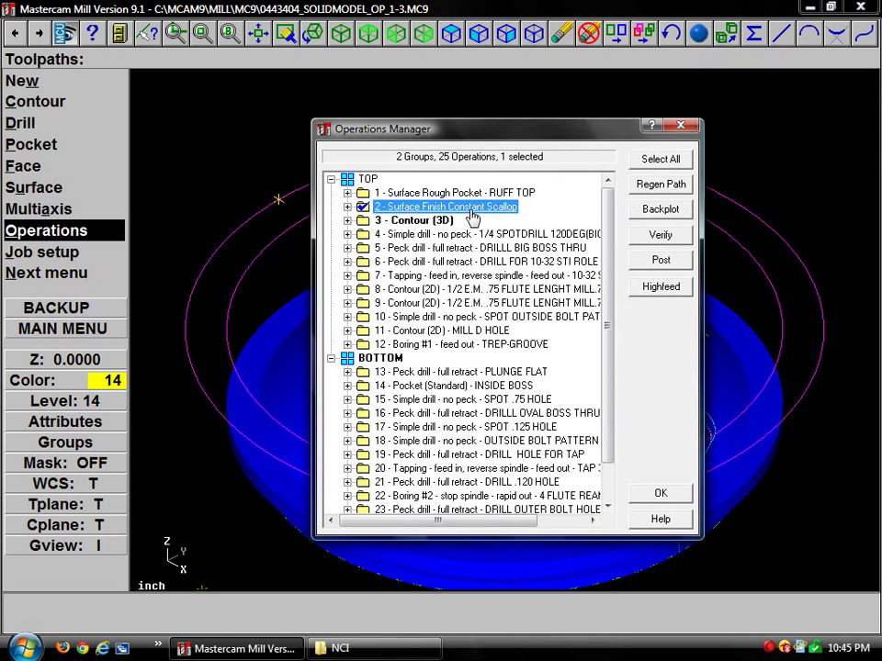
{"action": "left_click", "coordinate": [678, 264]}
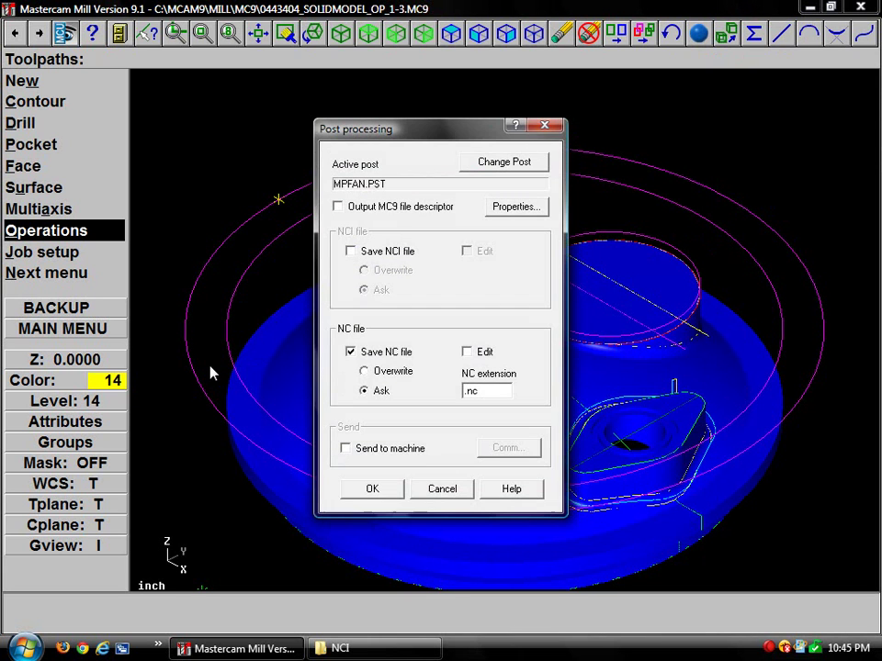
{"action": "left_click", "coordinate": [350, 351]}
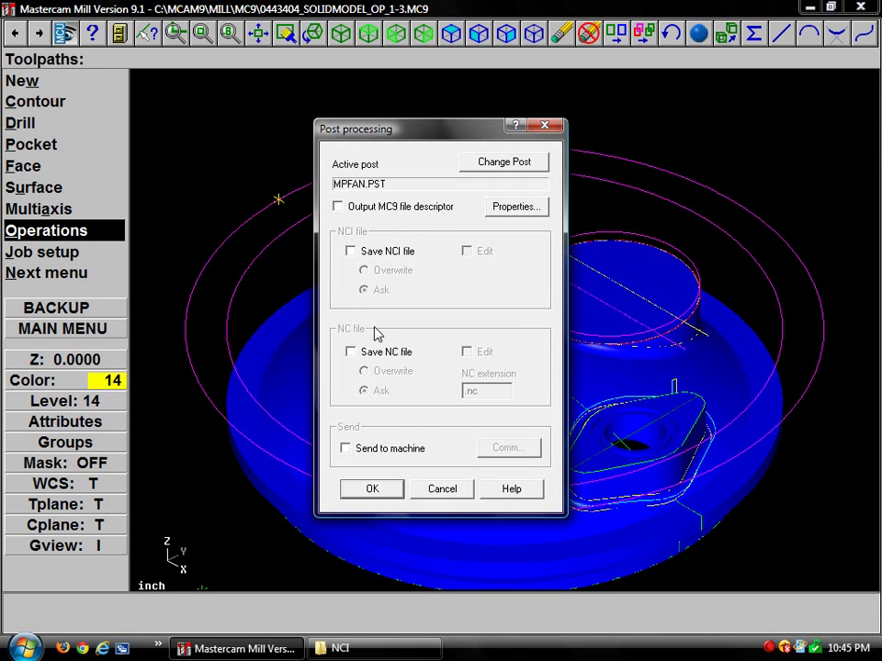
{"action": "left_click", "coordinate": [351, 254]}
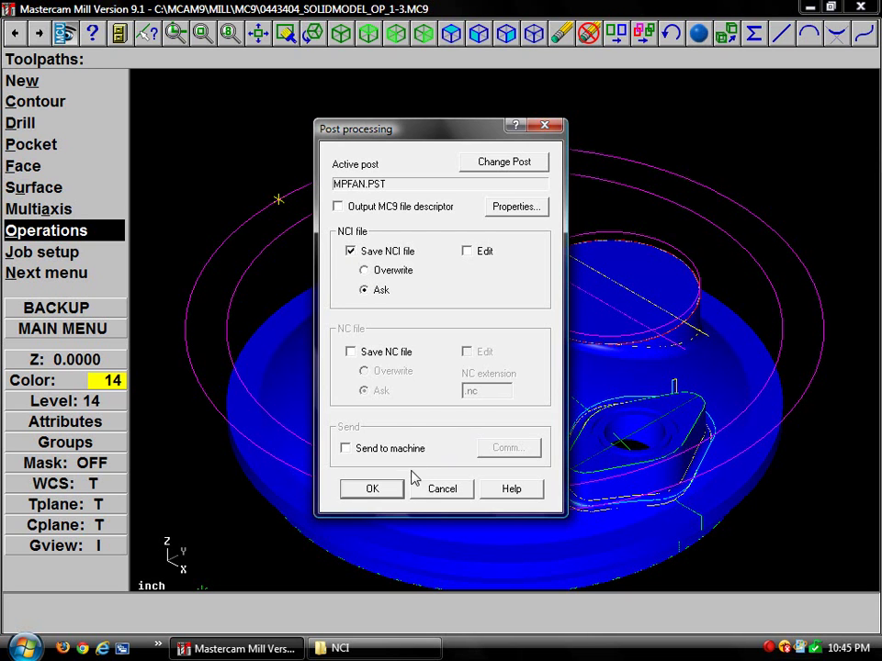
Step: Save the NCI output as 0443404_SOLIDMODEL_OP_1-3.NCI, overwriting the existing file, and close the Operations Manager
{"action": "left_click", "coordinate": [375, 489]}
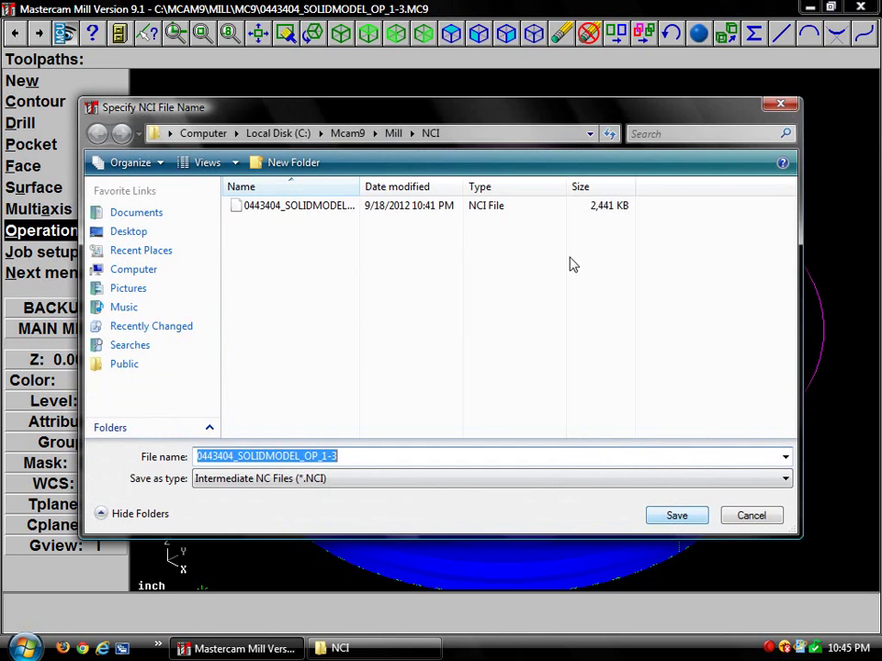
{"action": "left_click", "coordinate": [404, 212]}
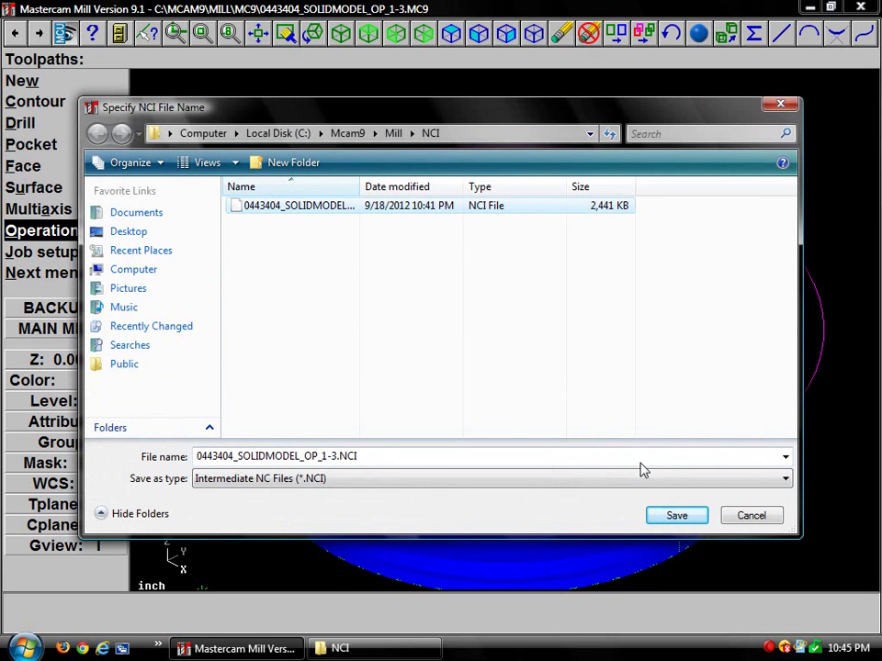
{"action": "left_click", "coordinate": [665, 520]}
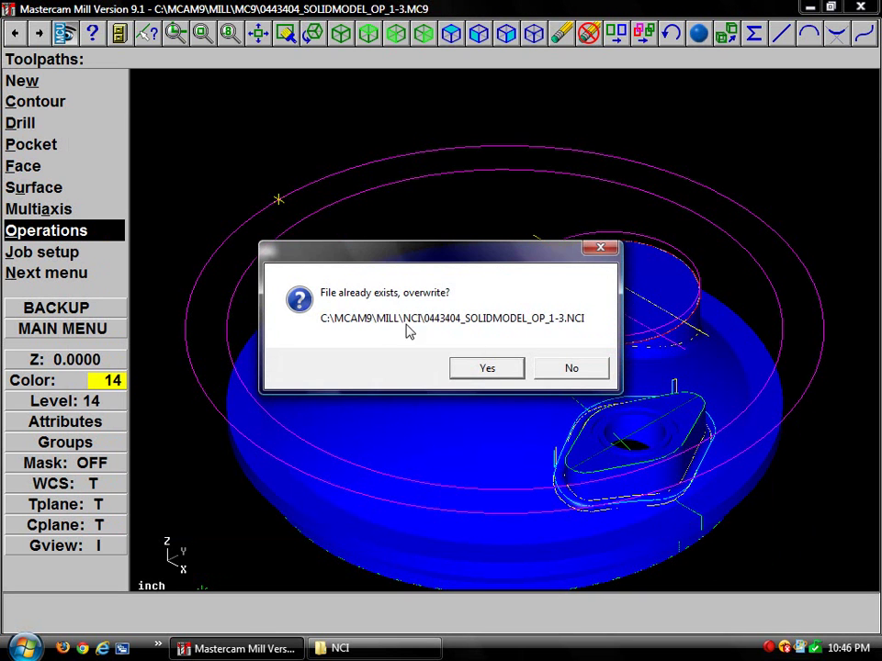
{"action": "left_click", "coordinate": [488, 368]}
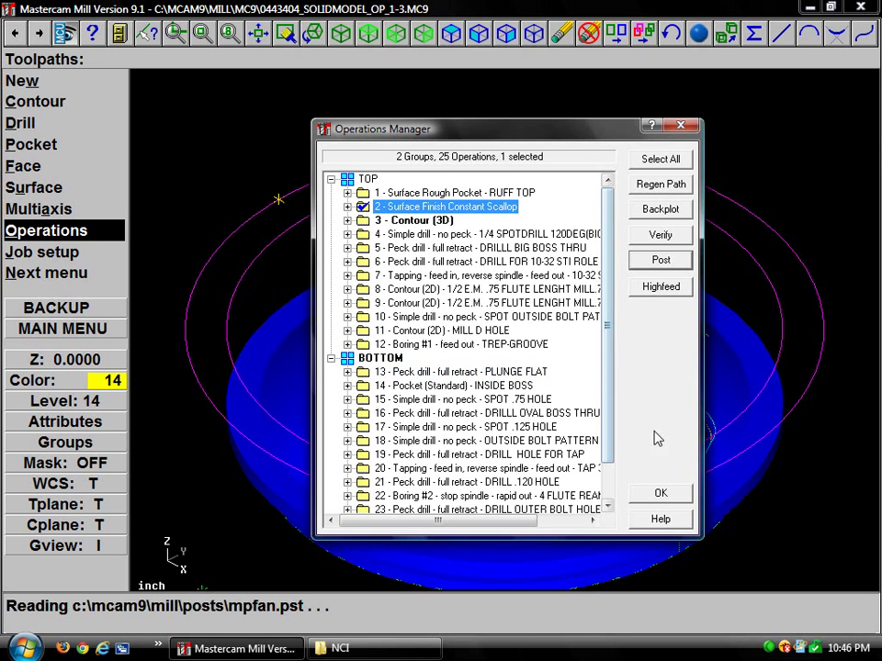
{"action": "left_click", "coordinate": [659, 496]}
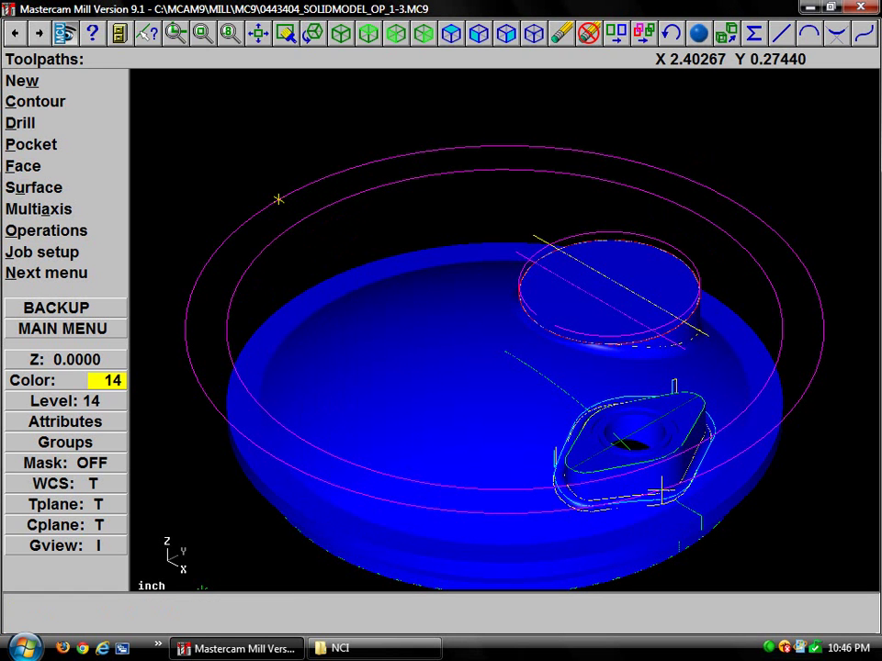
Step: Run the SECTION.DLL C-Hook from the Chooks folder
{"action": "key", "text": "alt+c"}
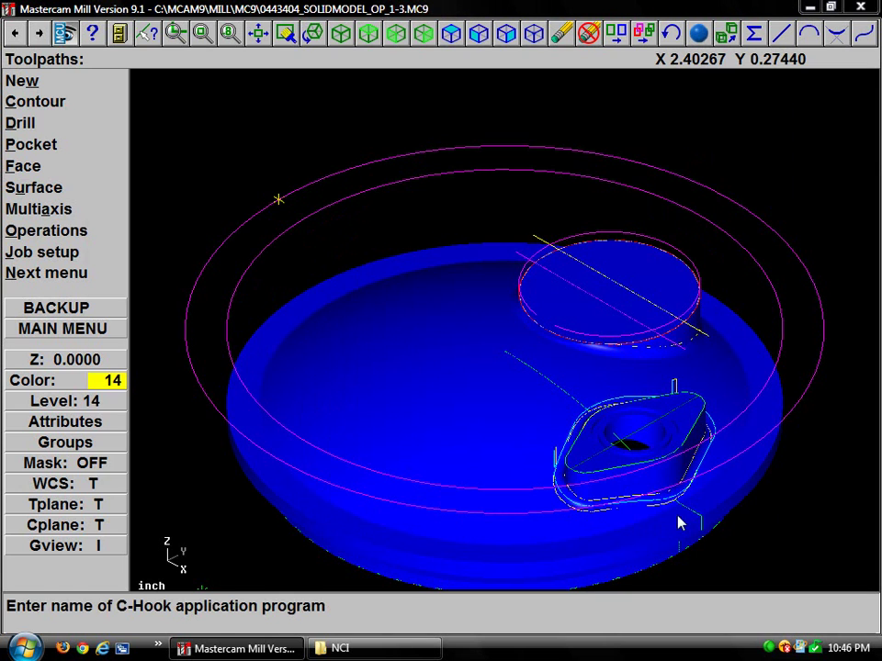
{"action": "left_click_drag", "start_coordinate": [789, 252], "coordinate": [795, 407]}
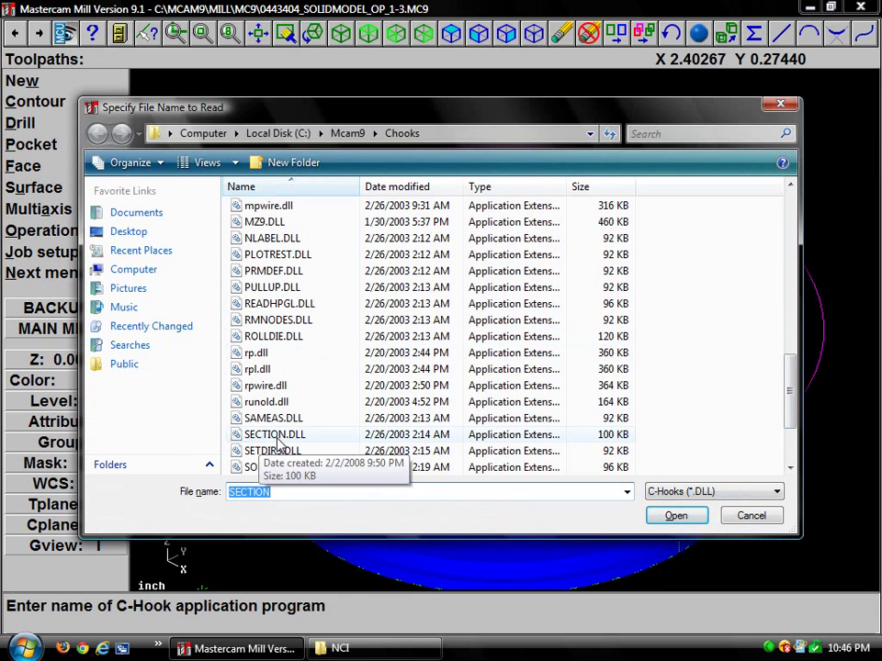
{"action": "left_click", "coordinate": [274, 437]}
{"action": "double_click", "coordinate": [275, 437]}
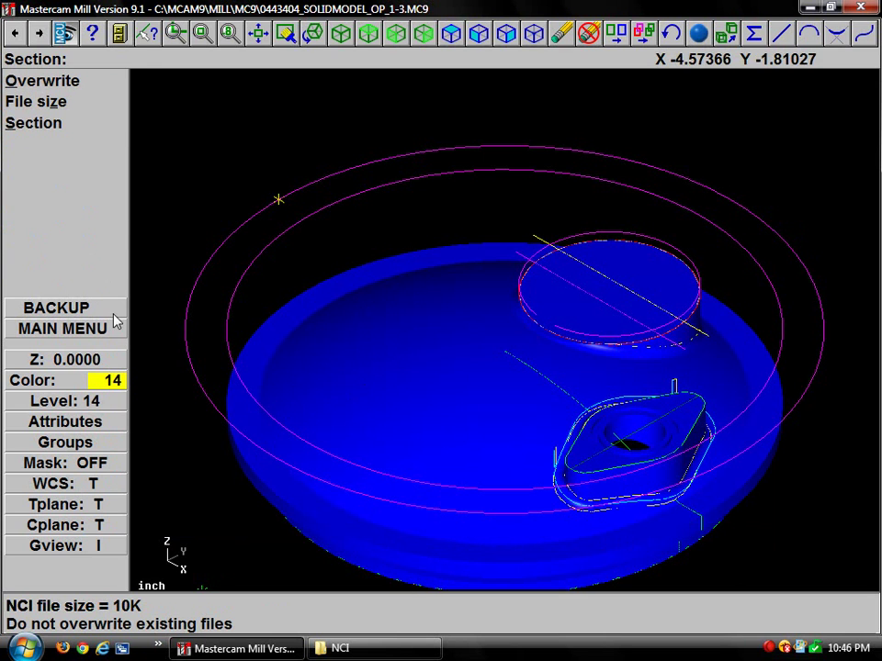
{"action": "left_click", "coordinate": [42, 81]}
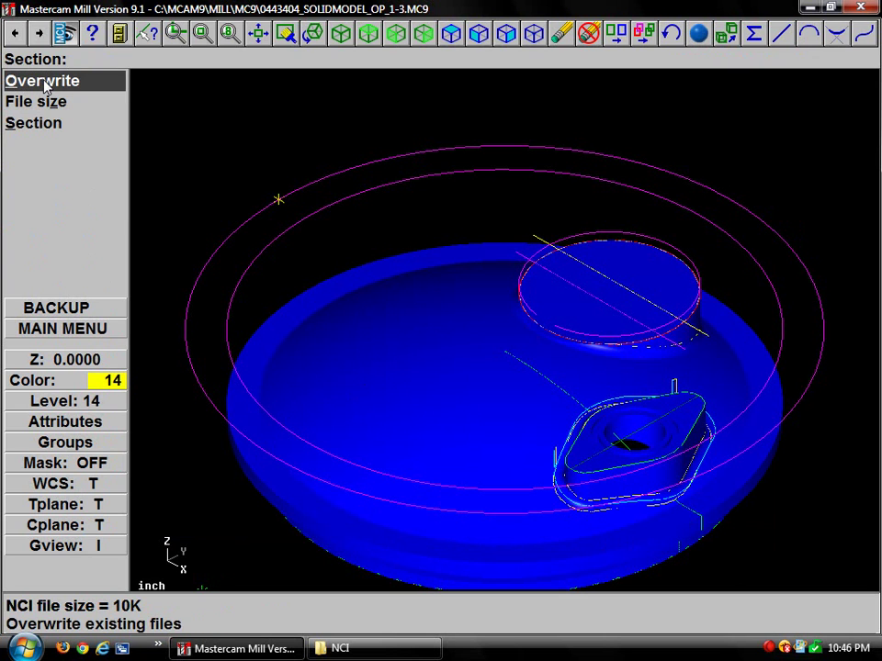
{"action": "left_click", "coordinate": [43, 82]}
{"action": "left_click", "coordinate": [43, 87]}
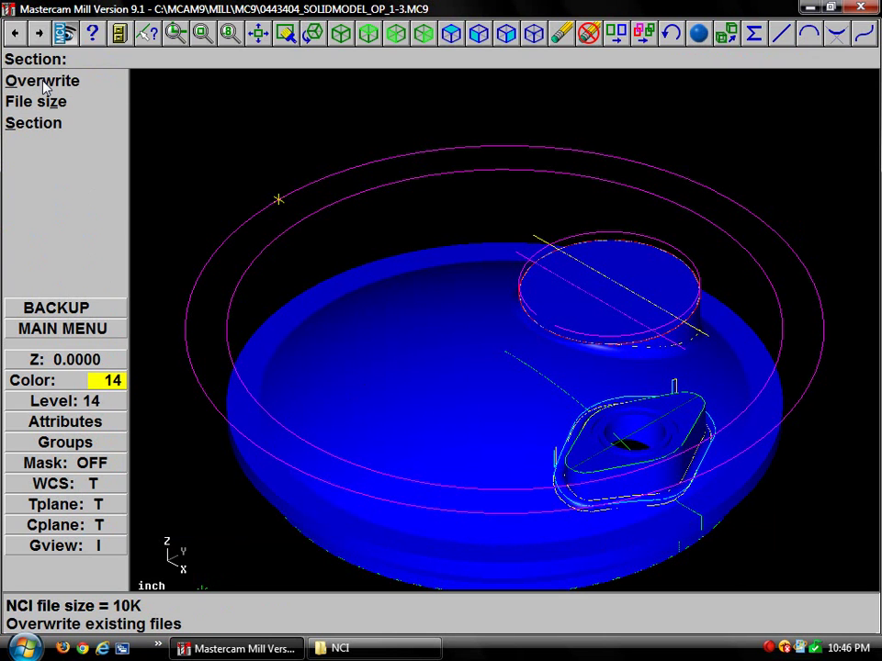
{"action": "left_click", "coordinate": [43, 86]}
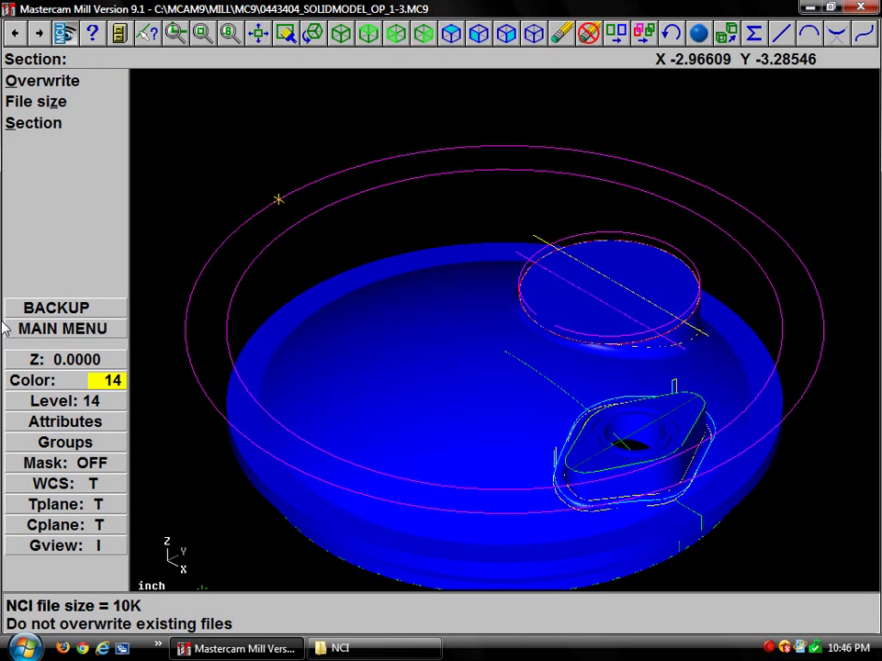
Step: Set the NCI file size for sectioning to 100 Kbytes
{"action": "left_click", "coordinate": [38, 103]}
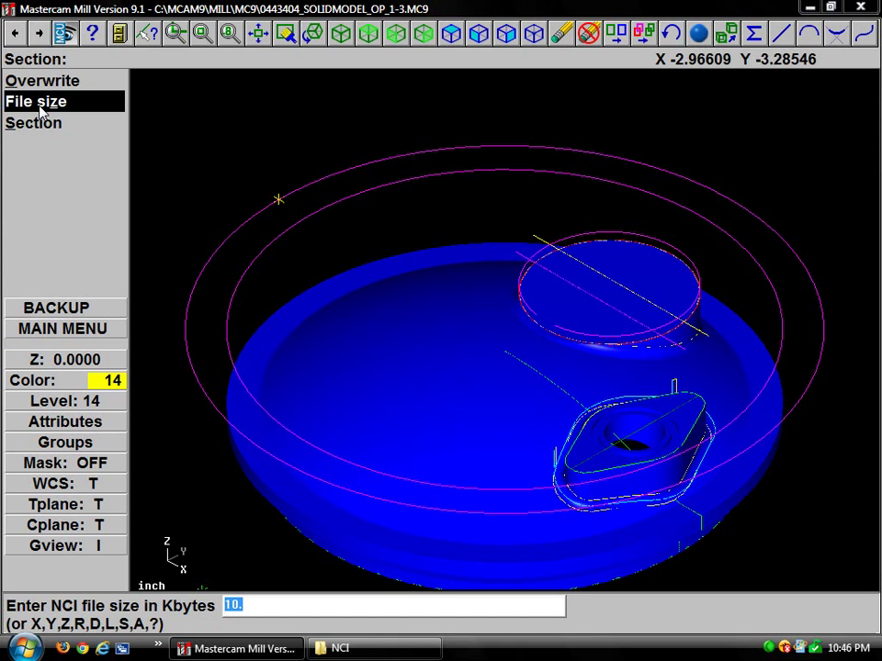
{"action": "key", "text": "Left"}
{"action": "type", "text": "0"}
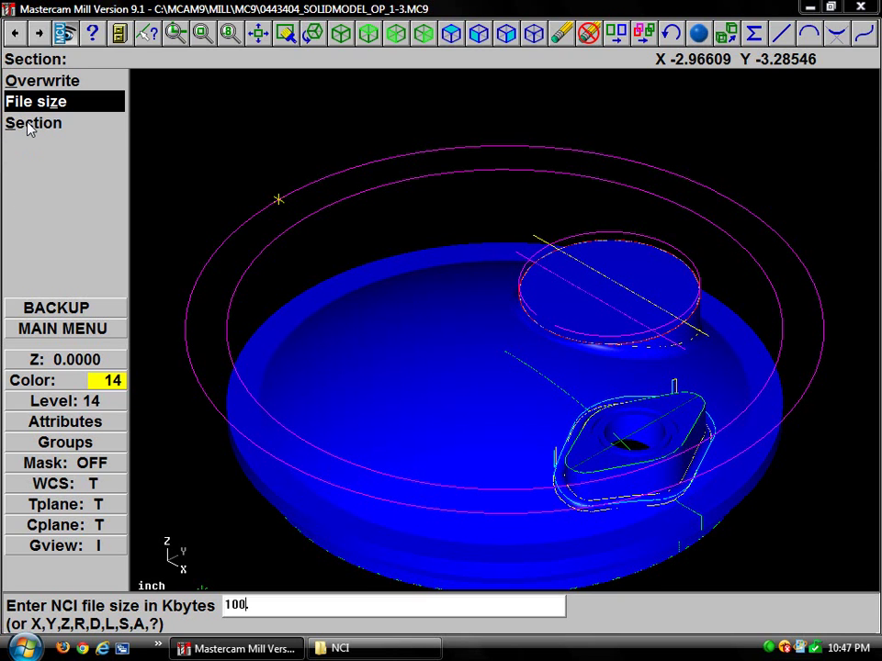
{"action": "key", "text": "Return"}
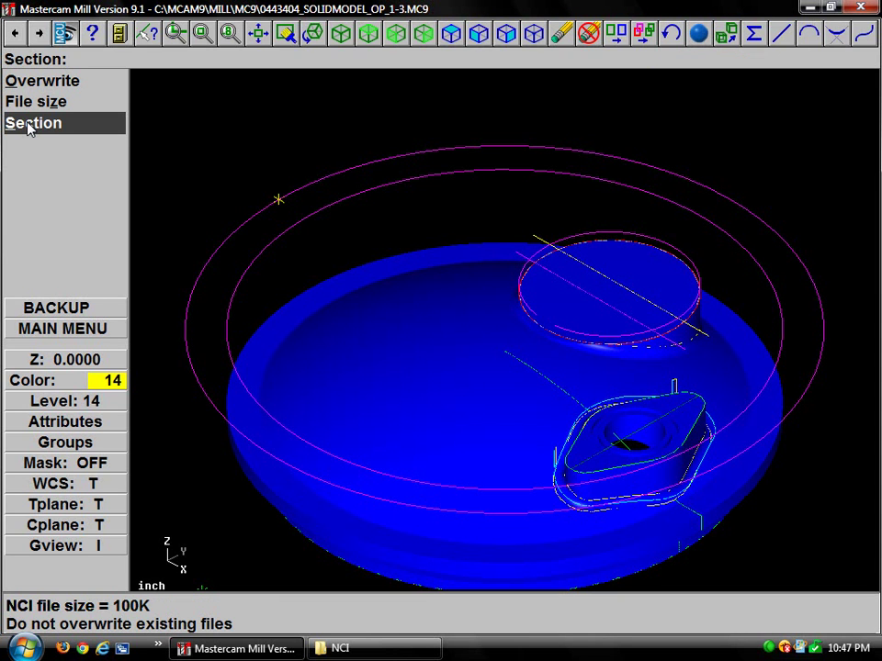
Step: Section the NCI file 0443404_SOLIDMODEL_OP_1-3 into smaller files and leave the Section C-Hook
{"action": "left_click", "coordinate": [28, 125]}
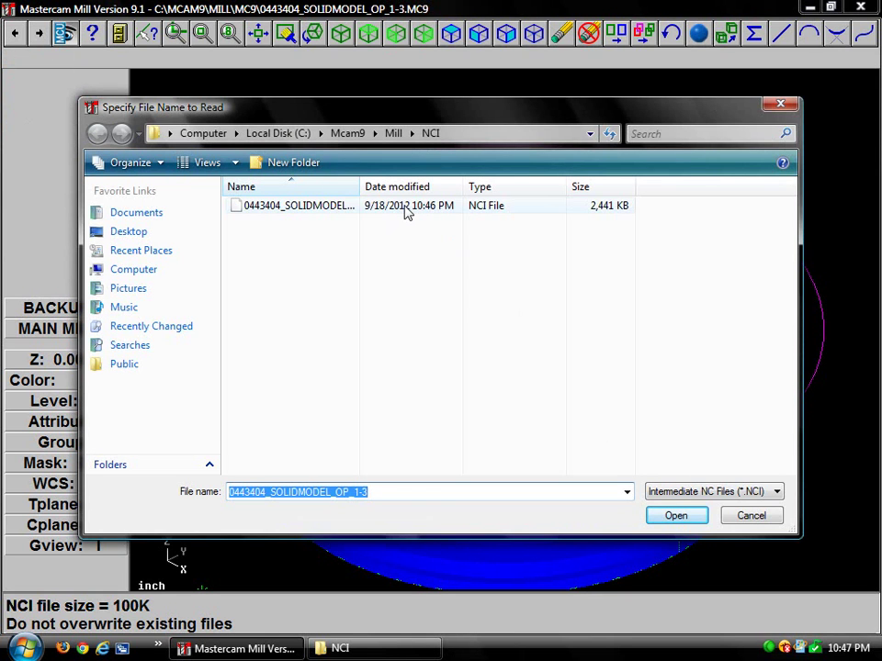
{"action": "key", "text": "Return"}
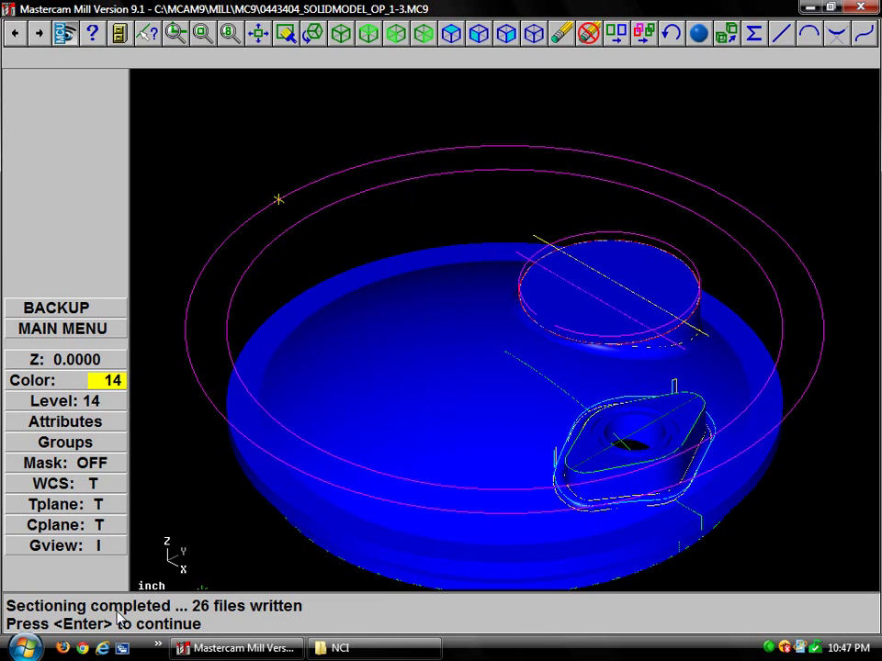
{"action": "key", "text": "Return"}
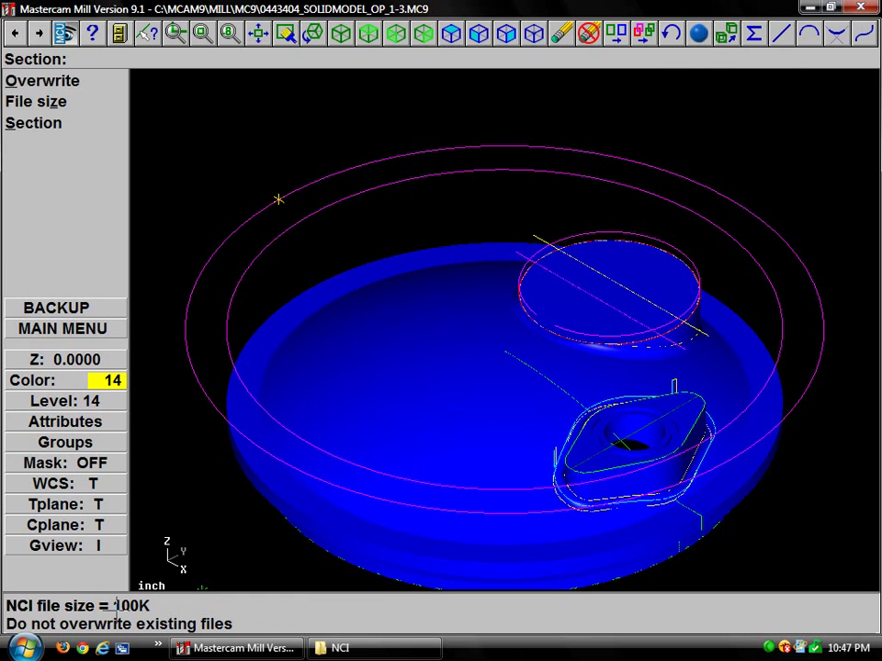
{"action": "left_click", "coordinate": [72, 311]}
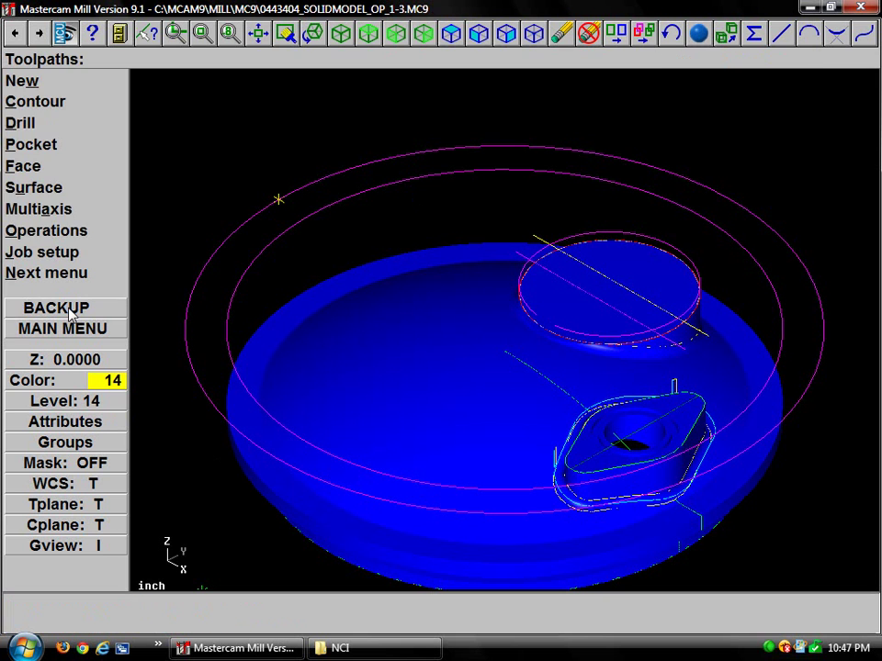
{"action": "left_click", "coordinate": [96, 231]}
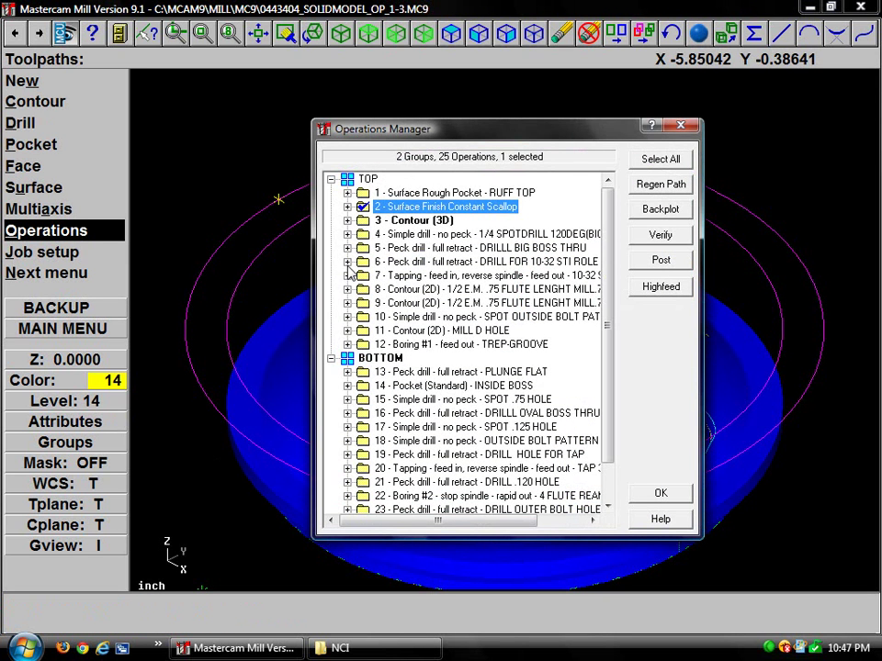
{"action": "left_click", "coordinate": [680, 127]}
{"action": "left_click", "coordinate": [50, 273]}
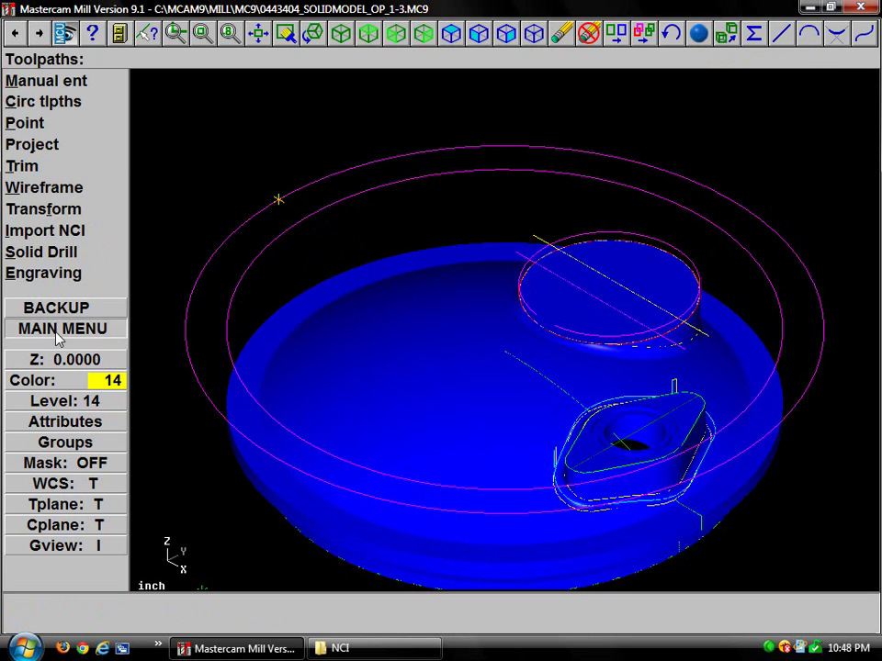
Step: Run the post processor from the NC utilities, declining to create the NCI text file
{"action": "left_click", "coordinate": [57, 331]}
{"action": "left_click", "coordinate": [36, 272]}
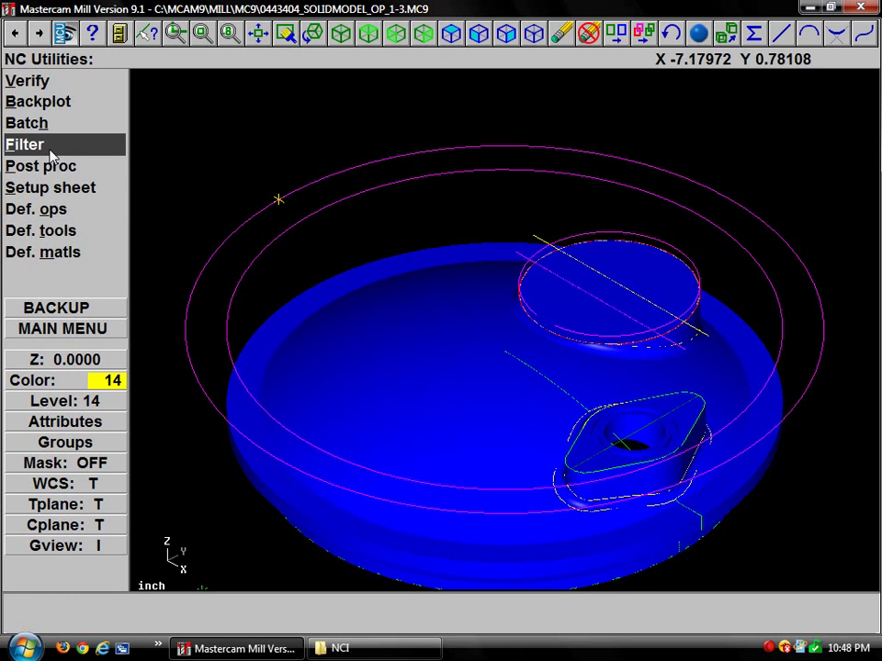
{"action": "left_click", "coordinate": [73, 169]}
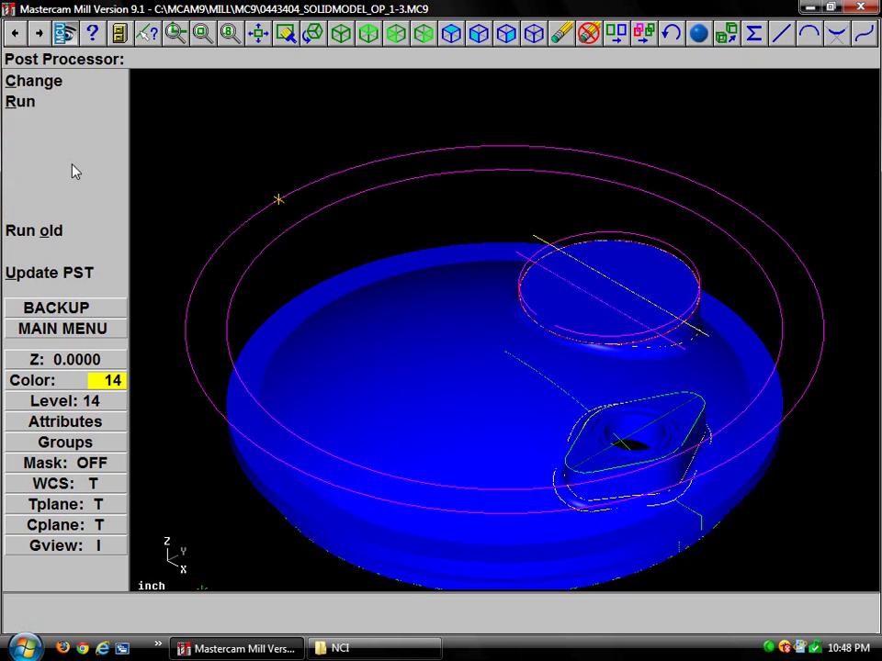
{"action": "left_click", "coordinate": [36, 107]}
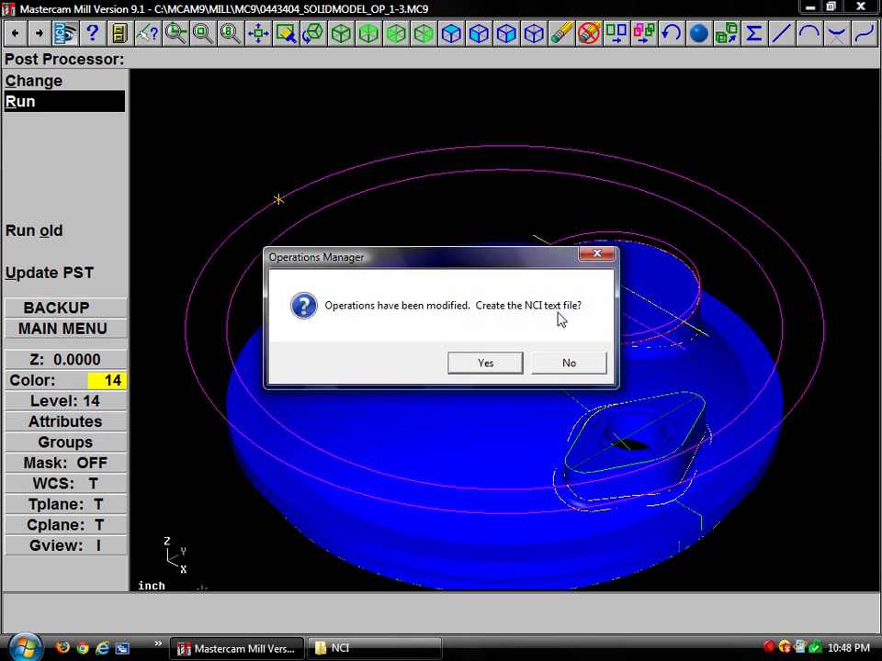
{"action": "left_click", "coordinate": [581, 367]}
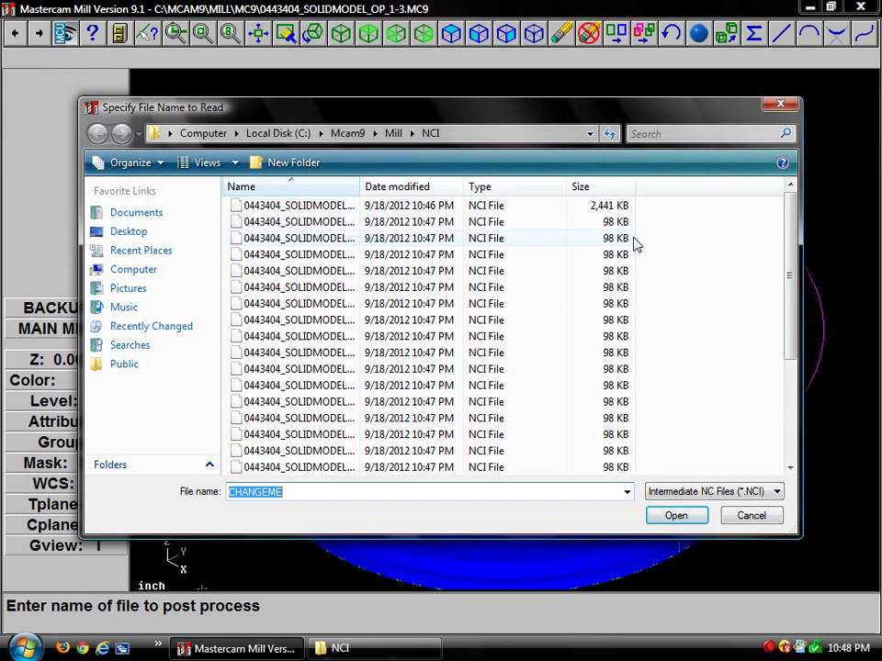
Step: Look through the sectioned NCI files, widen the name column and choose 0443404_SOLIDMODEL_OP_1-31.NCI for post processing
{"action": "left_click_drag", "start_coordinate": [791, 271], "coordinate": [786, 378]}
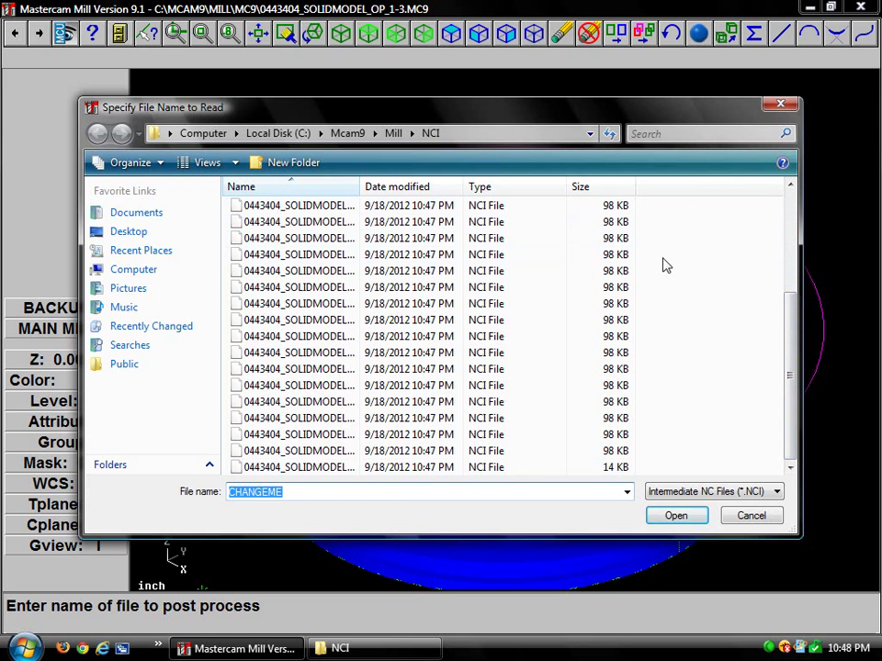
{"action": "left_click_drag", "start_coordinate": [790, 329], "coordinate": [794, 225]}
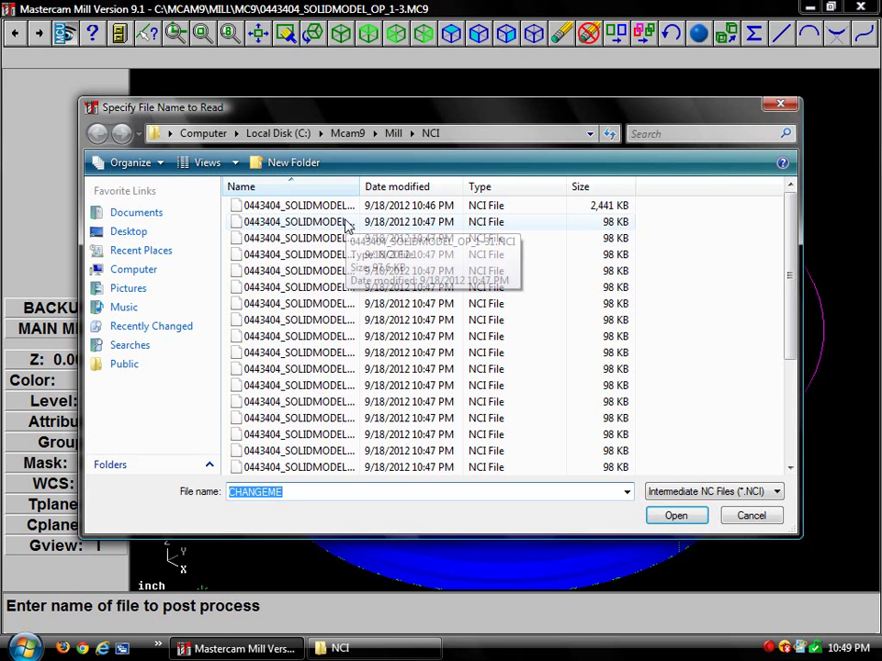
{"action": "left_click_drag", "start_coordinate": [356, 187], "coordinate": [476, 187]}
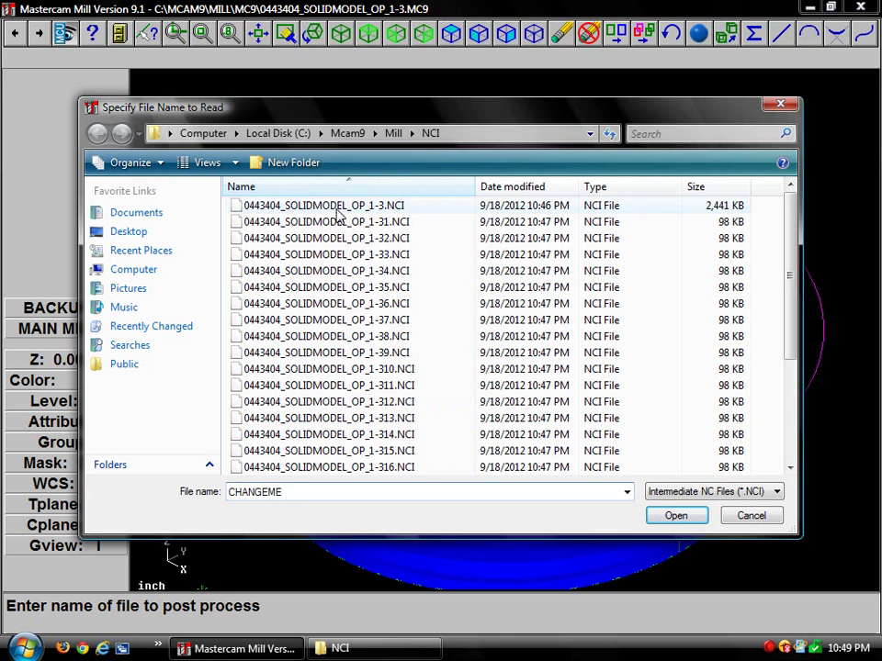
{"action": "left_click", "coordinate": [426, 223]}
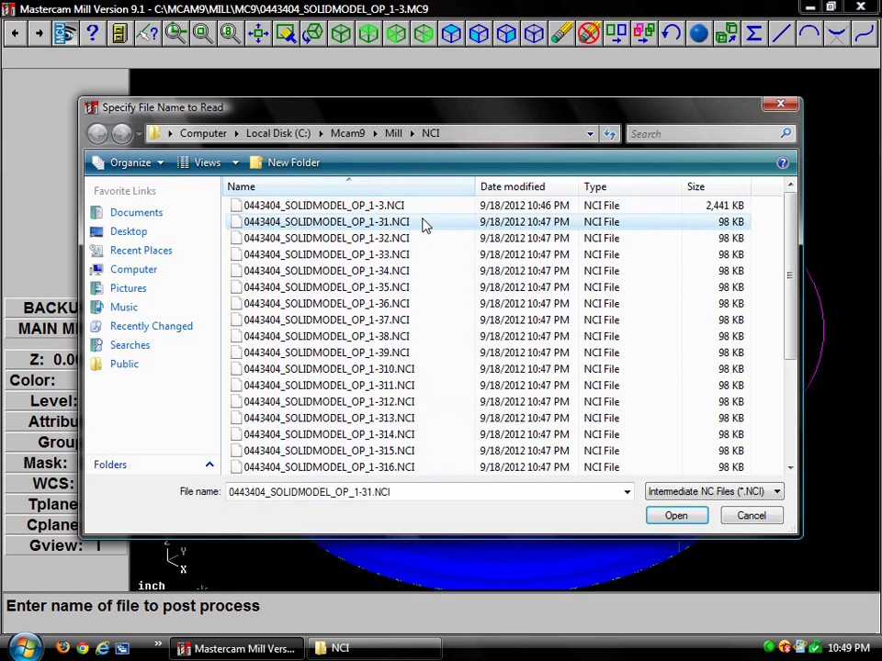
{"action": "double_click", "coordinate": [426, 223]}
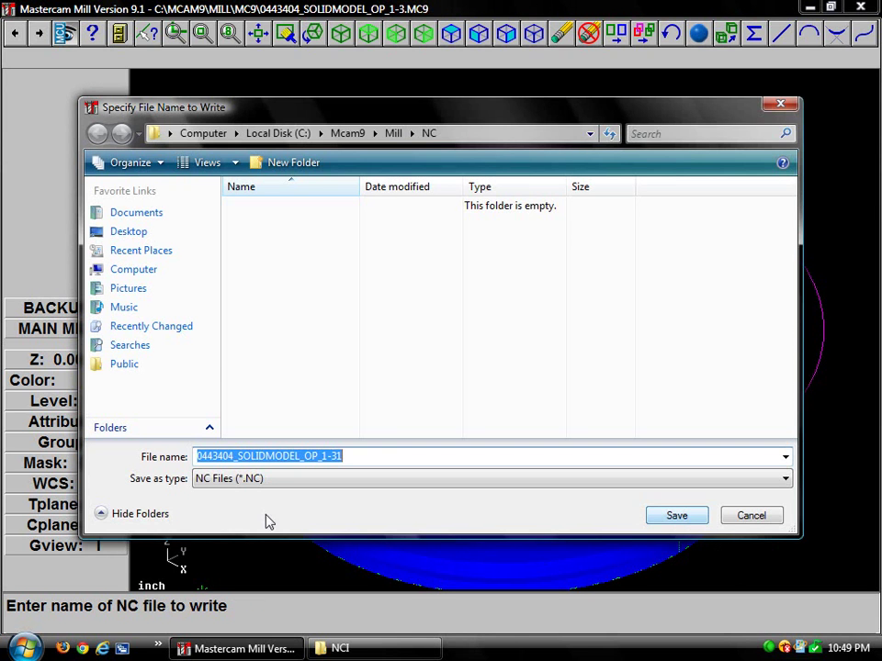
Step: Save the posted NC file as 0443404_SOLIDMODEL_OP_1-31 and review its code from the program header through the end
{"action": "left_click", "coordinate": [687, 518]}
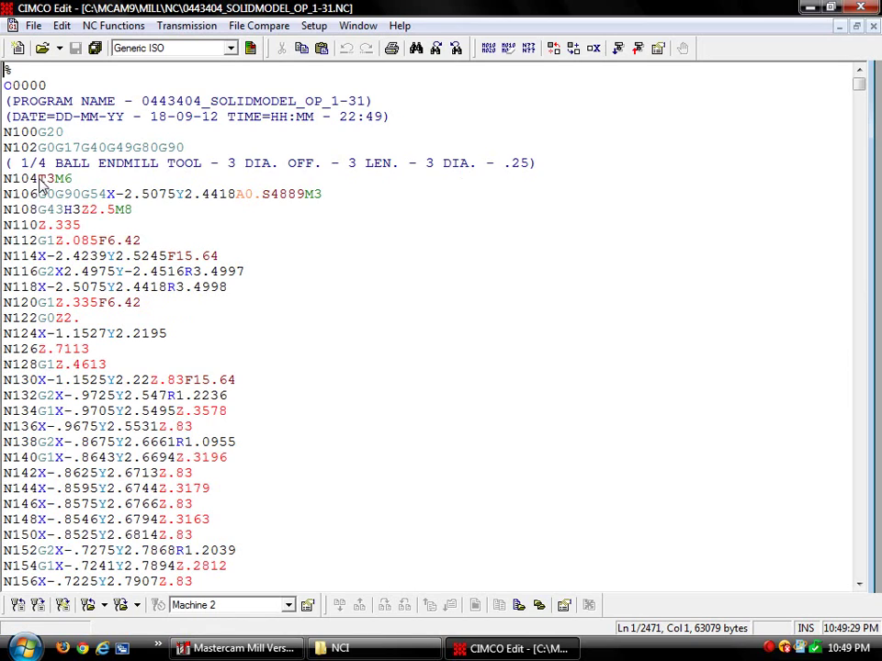
{"action": "scroll", "coordinate": [53, 186], "scroll_direction": "down", "scroll_amount": 16}
{"action": "scroll", "coordinate": [156, 274], "scroll_direction": "up", "scroll_amount": 11}
{"action": "scroll", "coordinate": [147, 246], "scroll_direction": "up", "scroll_amount": 5}
{"action": "scroll", "coordinate": [73, 226], "scroll_direction": "down", "scroll_amount": 5}
{"action": "scroll", "coordinate": [91, 226], "scroll_direction": "down", "scroll_amount": 20}
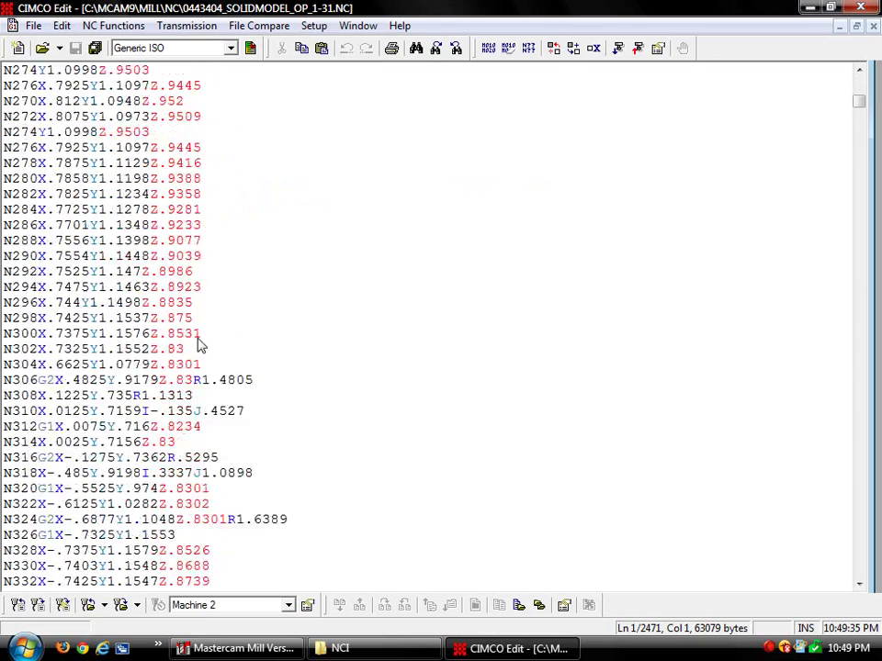
{"action": "scroll", "coordinate": [220, 404], "scroll_direction": "down", "scroll_amount": 20}
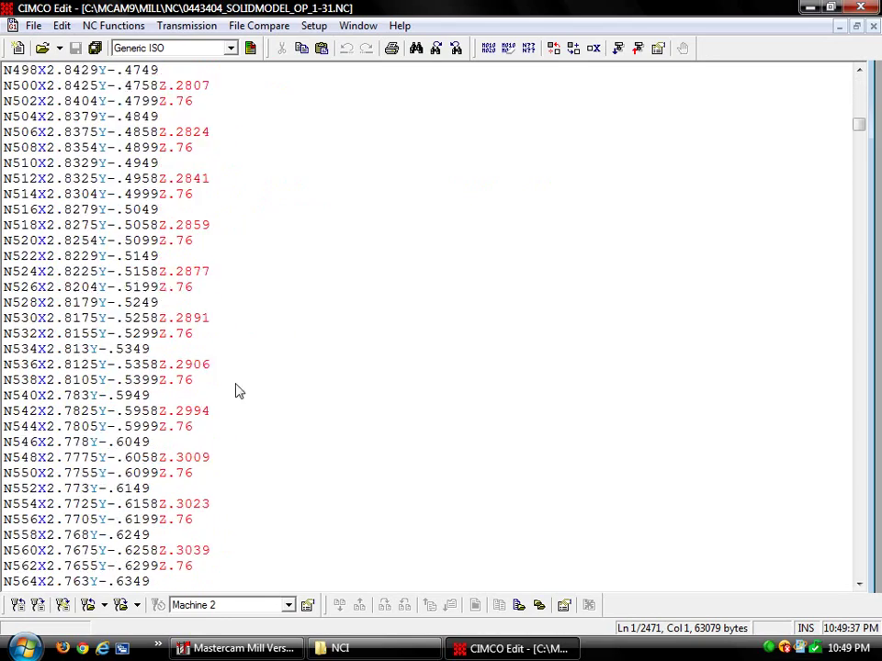
{"action": "left_click_drag", "start_coordinate": [858, 131], "coordinate": [801, 599]}
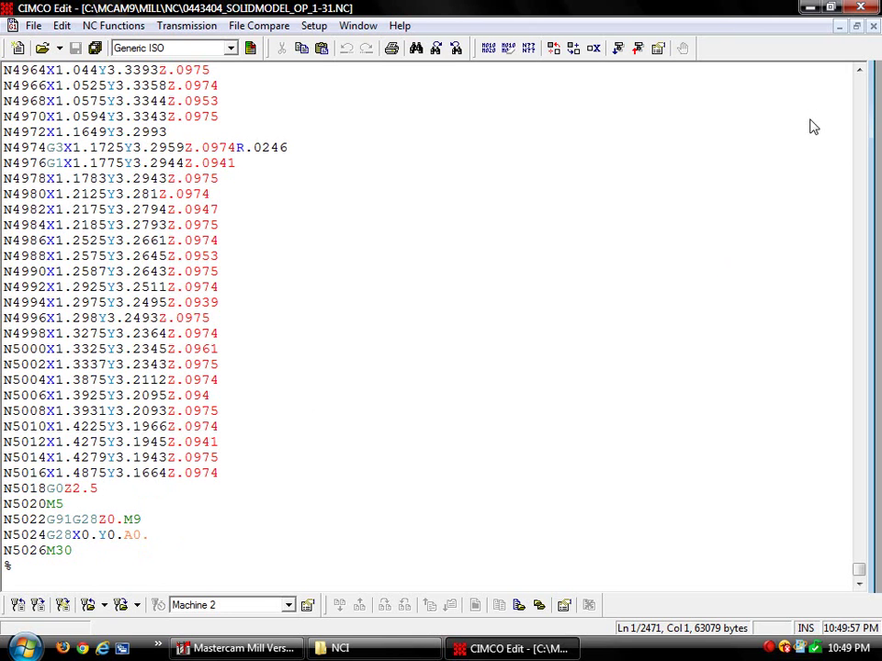
{"action": "left_click", "coordinate": [874, 26]}
{"action": "left_click", "coordinate": [861, 7]}
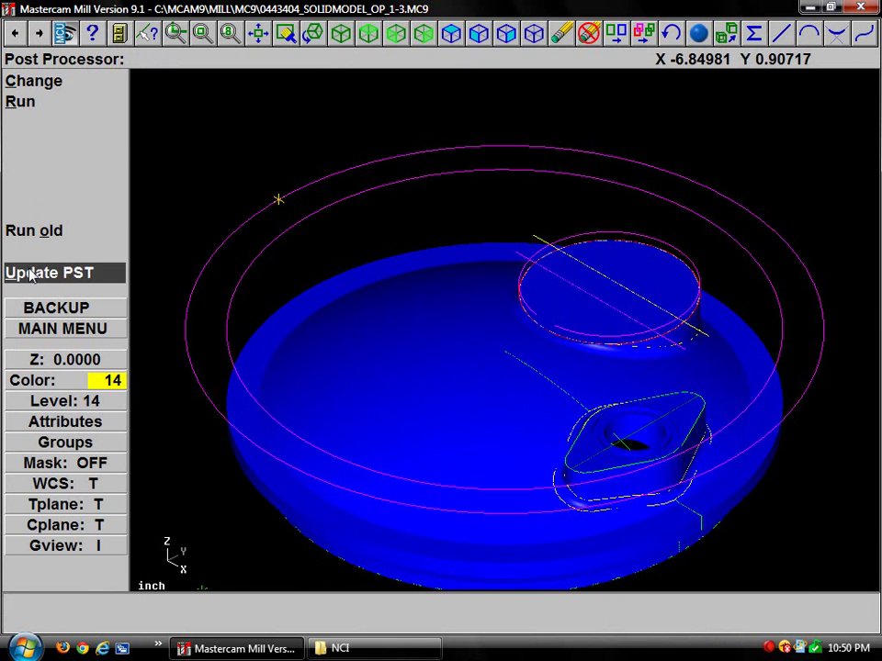
Step: Post 0443404_SOLIDMODEL_OP_1-32.NCI to an NC file of the same name without creating the NCI text file, and check the code's end
{"action": "left_click", "coordinate": [28, 103]}
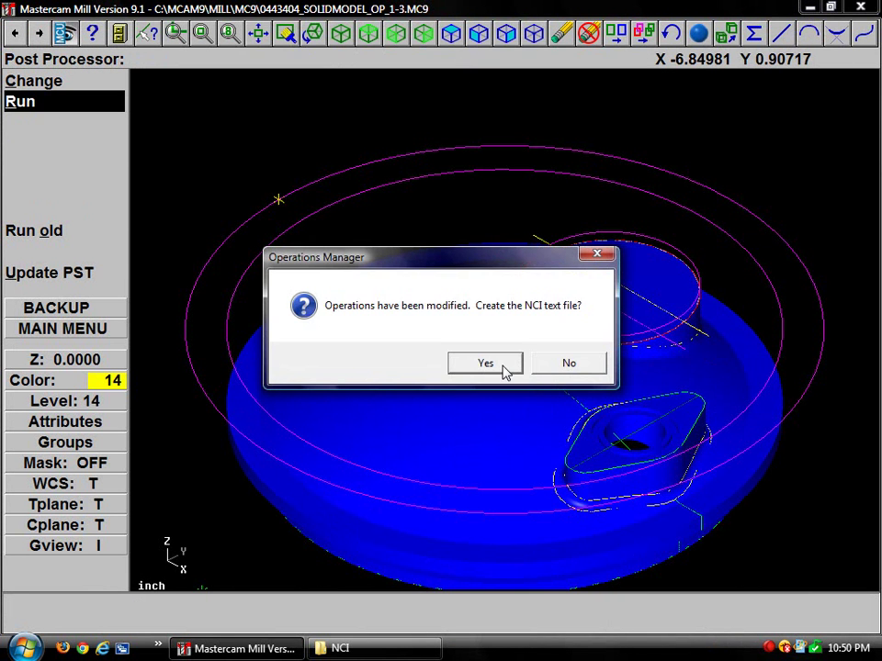
{"action": "left_click", "coordinate": [576, 365]}
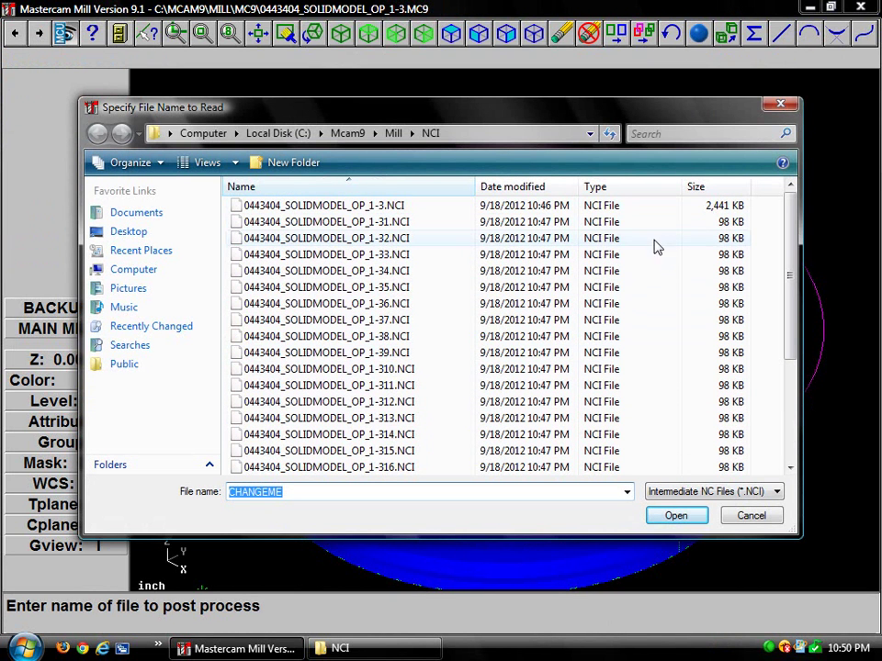
{"action": "double_click", "coordinate": [373, 238]}
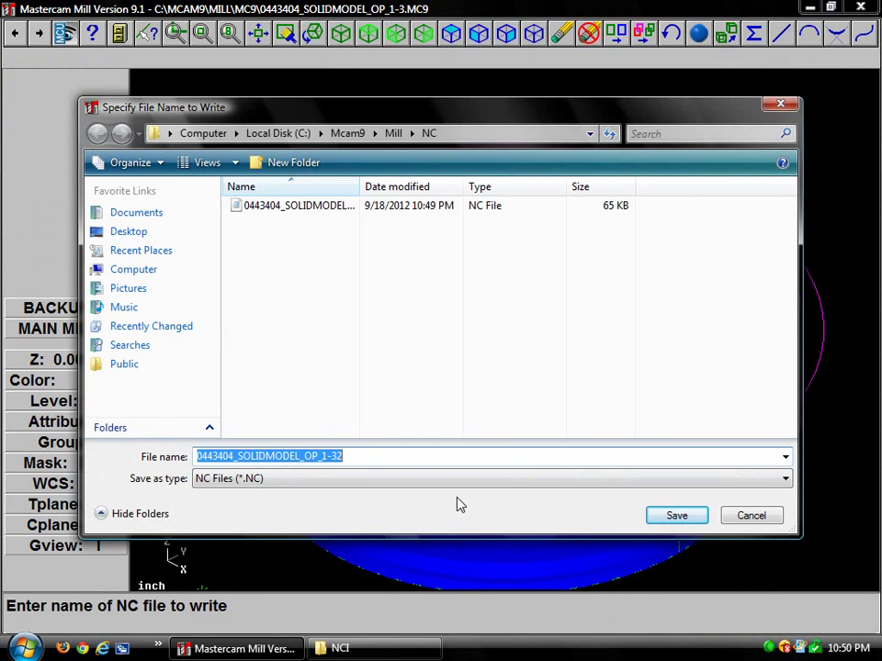
{"action": "left_click", "coordinate": [679, 517]}
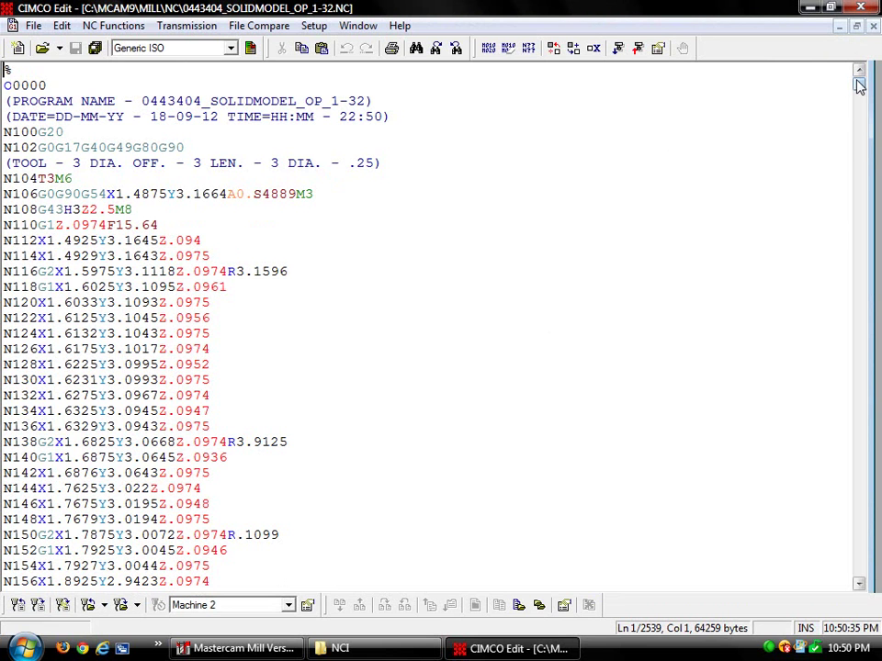
{"action": "left_click_drag", "start_coordinate": [858, 83], "coordinate": [852, 588]}
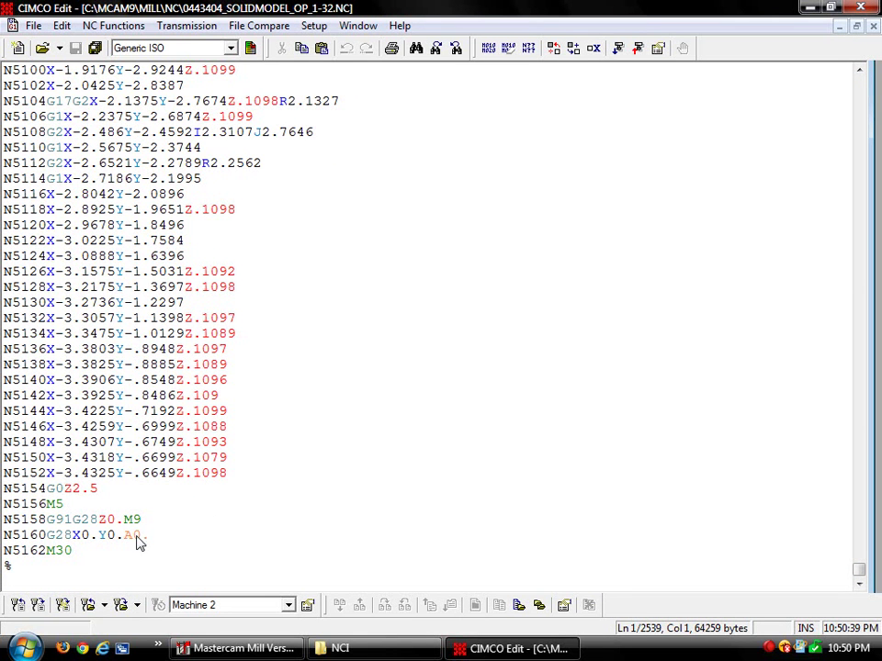
{"action": "left_click", "coordinate": [859, 7]}
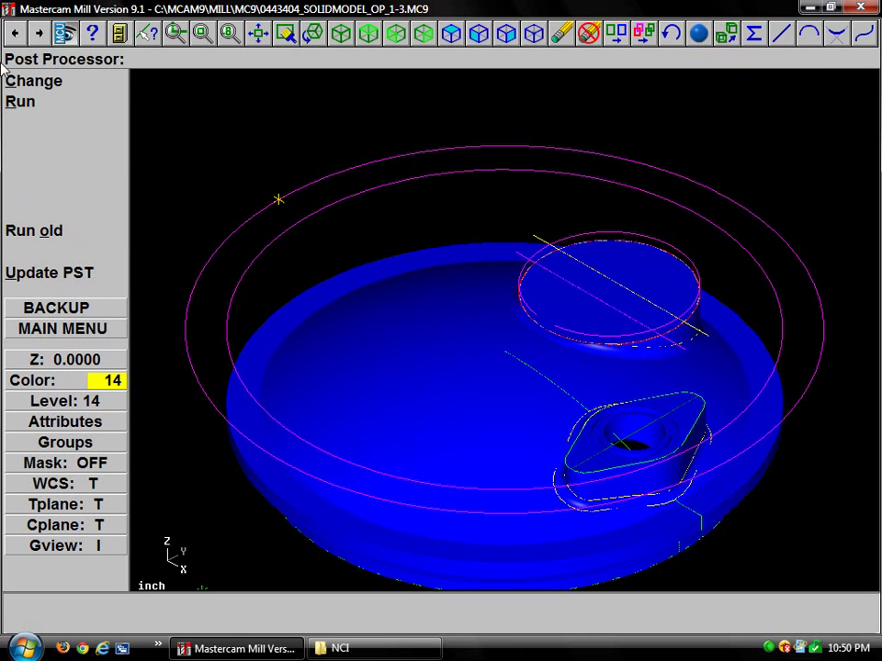
Step: Rerun the post processor on 0443404_SOLIDMODEL_OP_1-32.NCI to examine the posted NC file sizes, and cancel without saving
{"action": "key", "text": "r"}
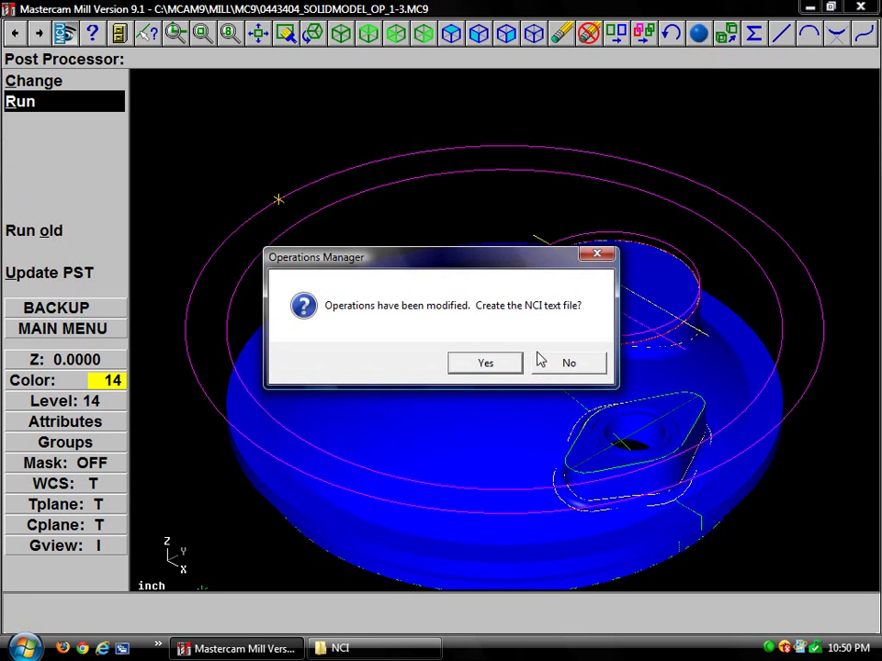
{"action": "left_click", "coordinate": [571, 367]}
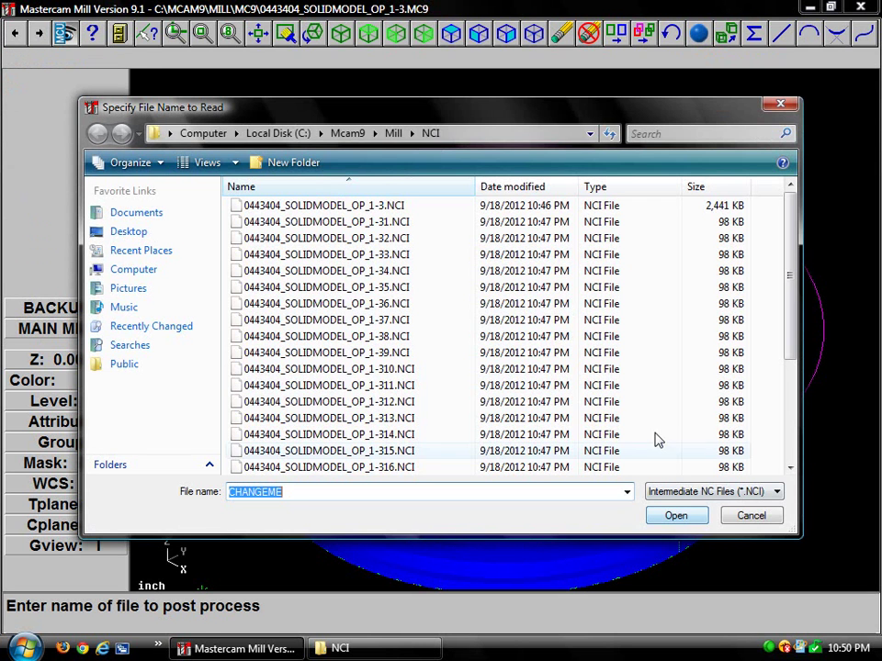
{"action": "left_click", "coordinate": [372, 239]}
{"action": "double_click", "coordinate": [372, 239]}
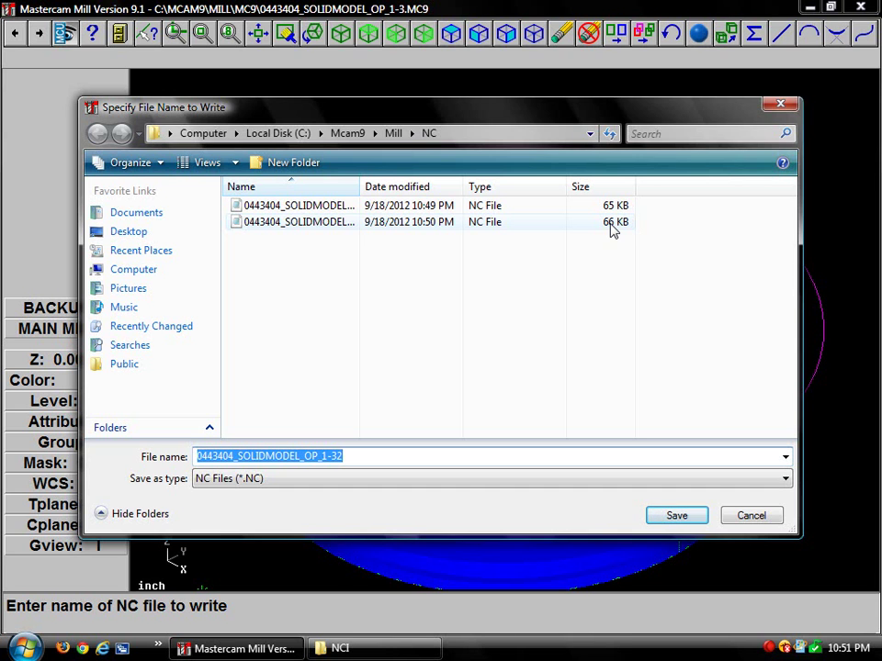
{"action": "left_click", "coordinate": [752, 518]}
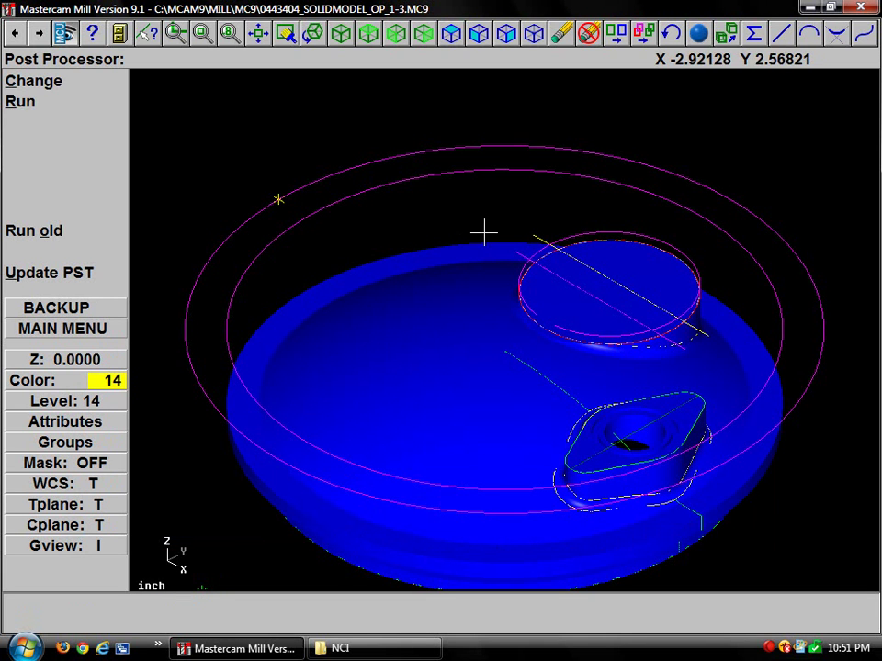
{"action": "right_click", "coordinate": [767, 648]}
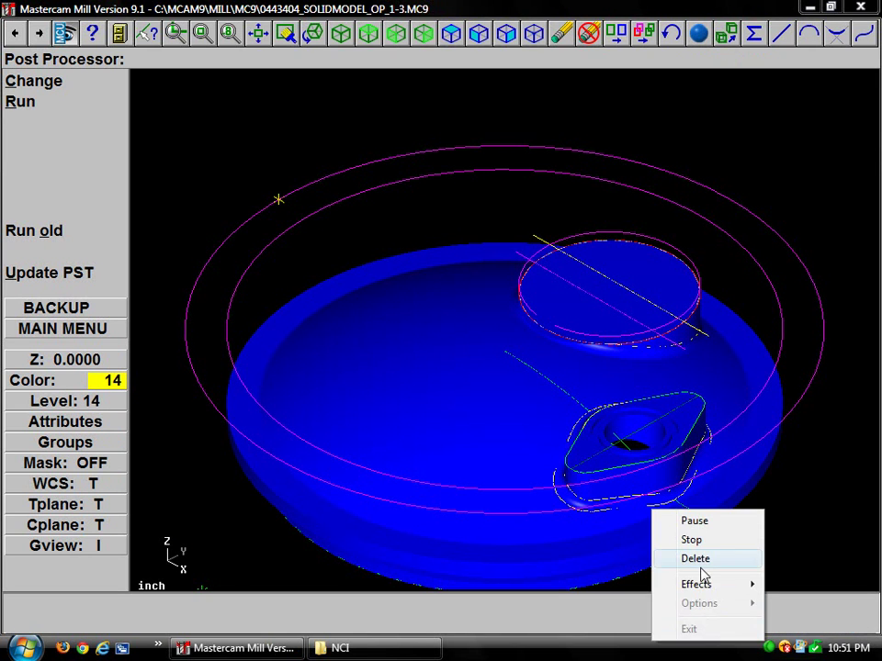